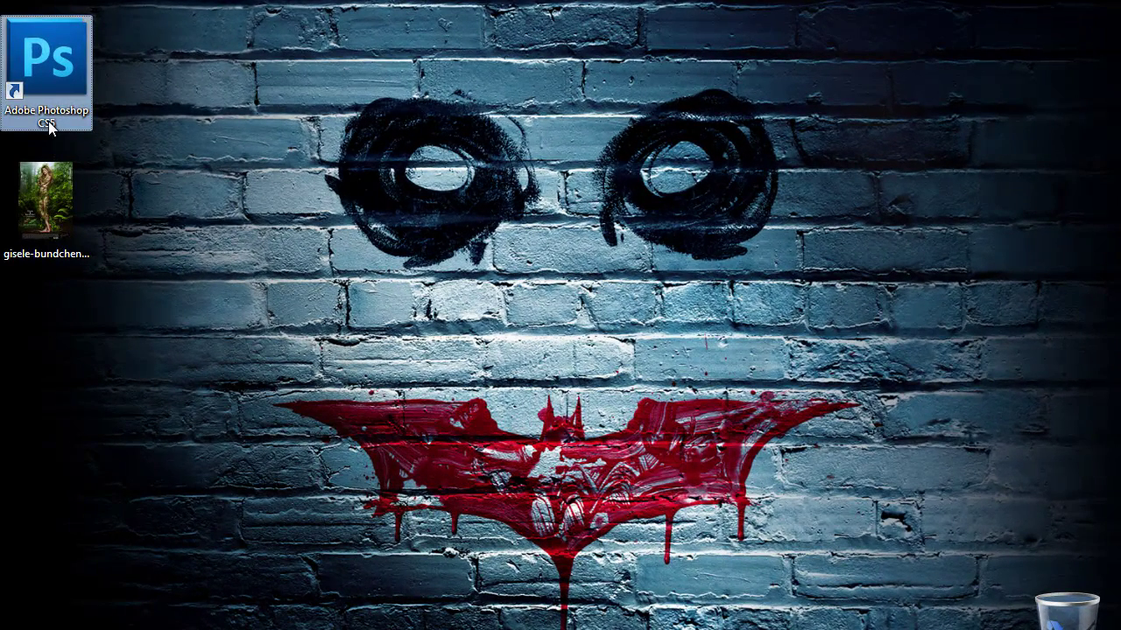
Launch Adobe Photoshop CS5 and open the gisele-bundchen-forest-campaign-full.jpg image from the Desktop.
double_click(48, 121)
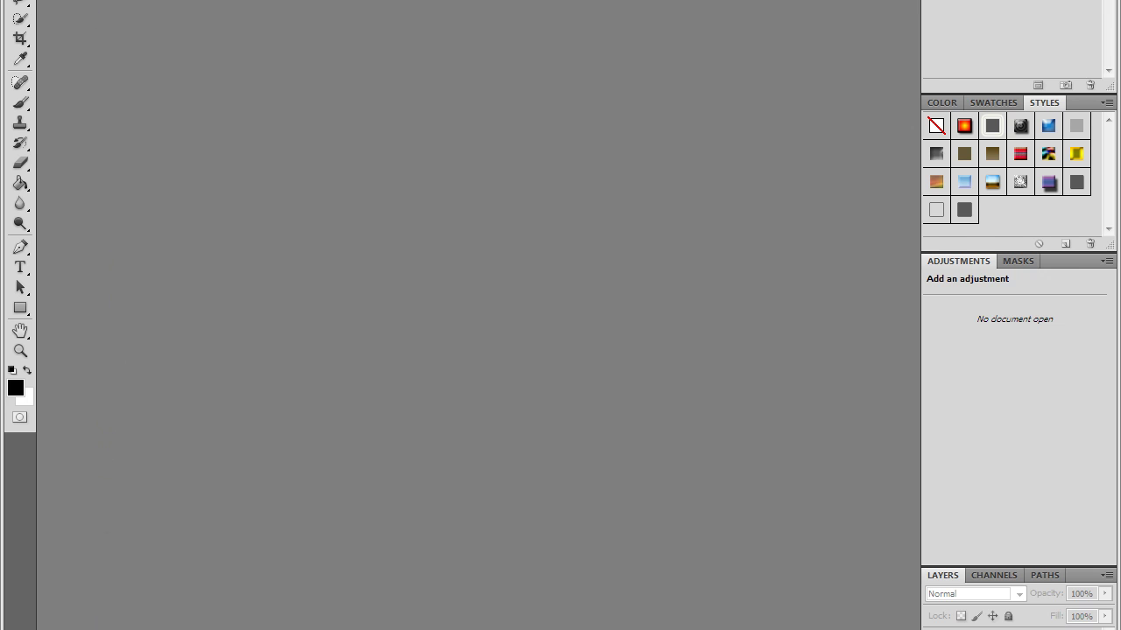
key("alt+f")
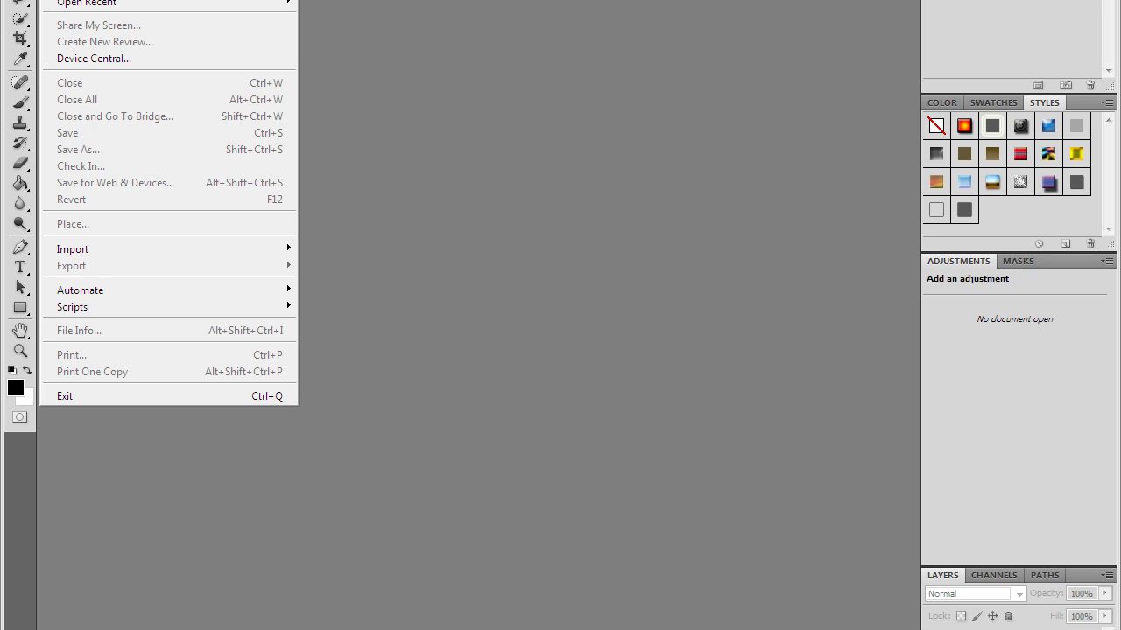
key("ctrl+o")
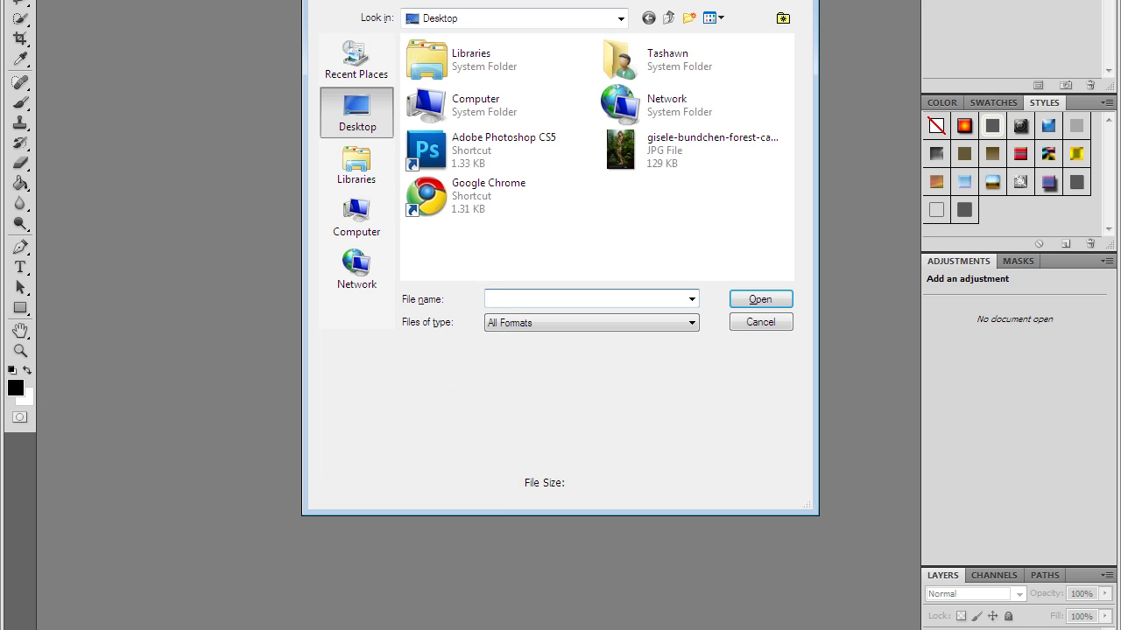
left_click(676, 165)
left_click(764, 300)
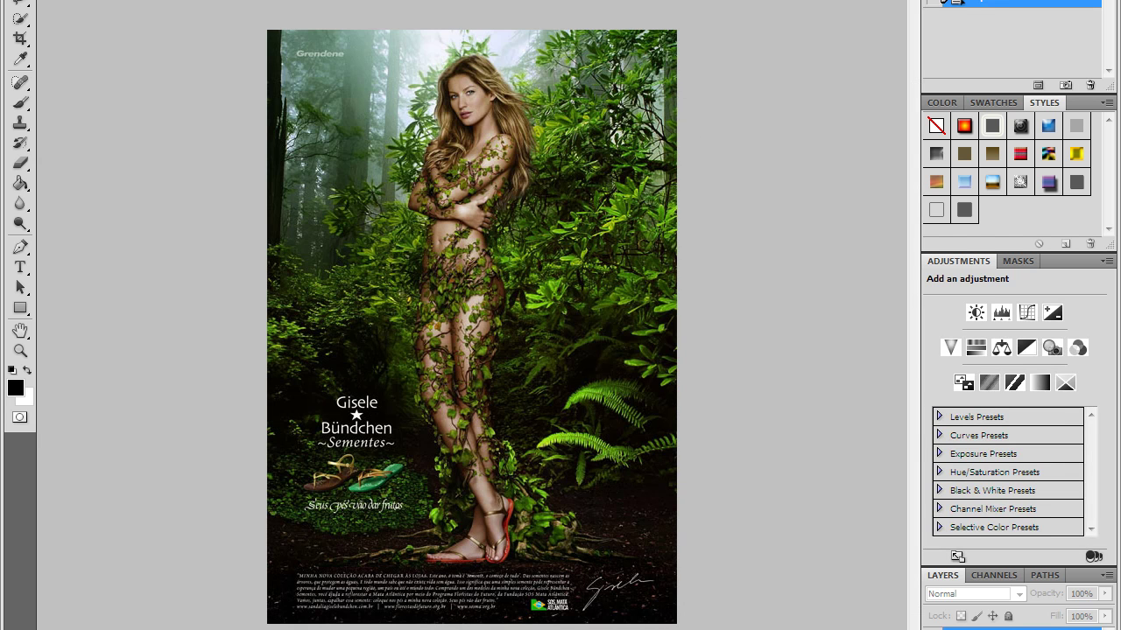
Duplicate the Background layer as "Background copy" in the same document.
left_click(162, 0)
left_click(201, 0)
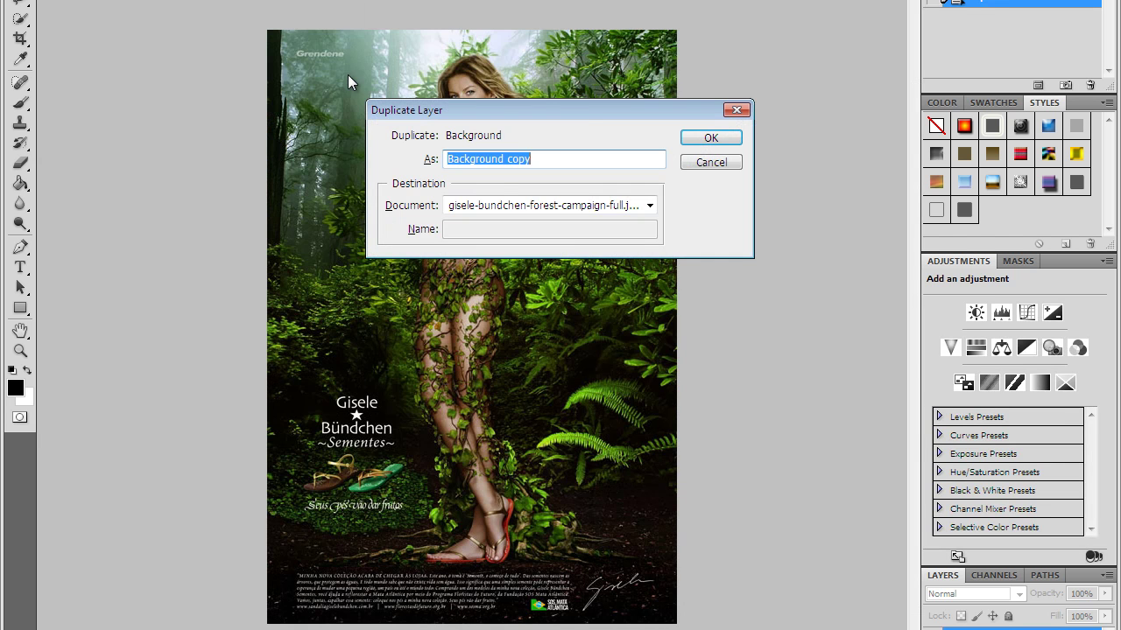
left_click(721, 143)
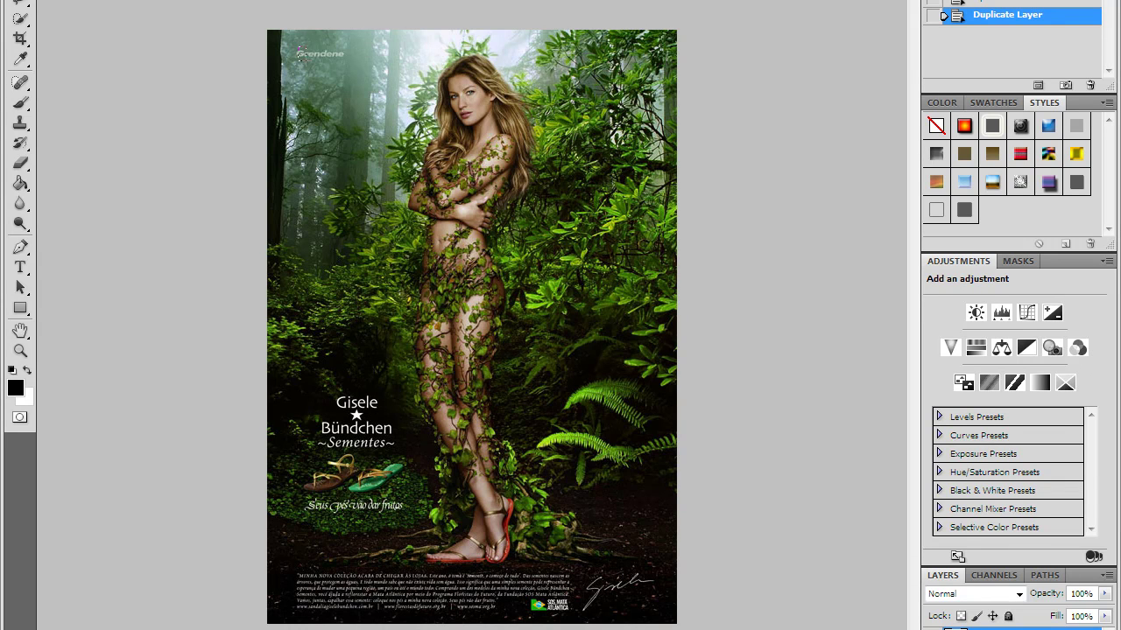
Fit the rectangular selection around the Grendene logo and remove the logo with the Content-Aware Spot Healing Brush.
left_click_drag(348, 60, 333, 56)
left_click(21, 103)
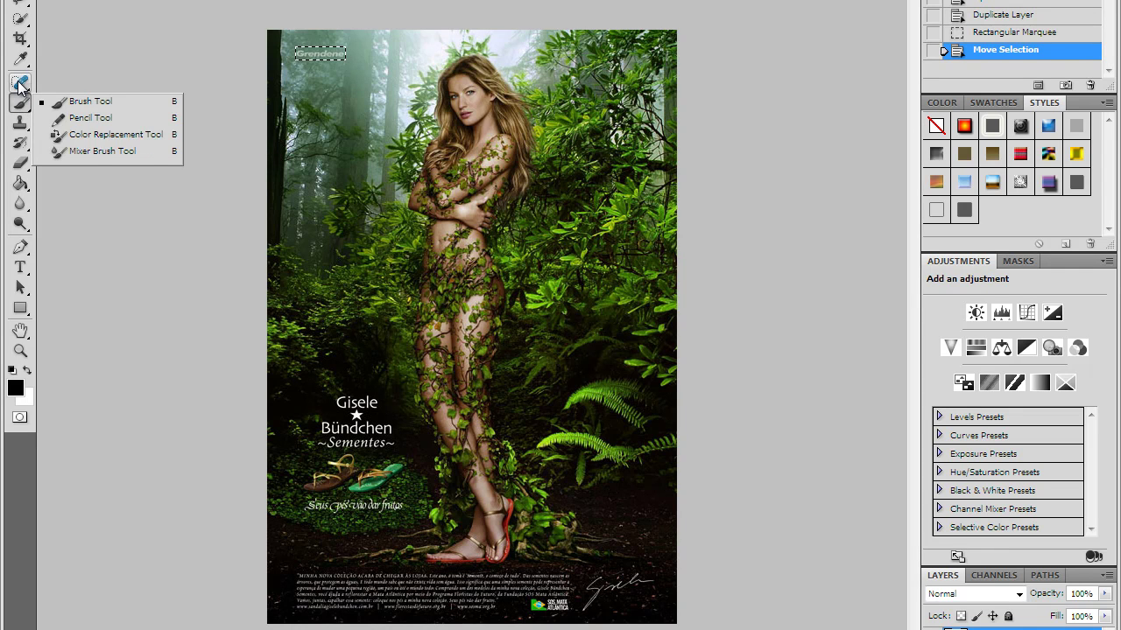
left_click(19, 82)
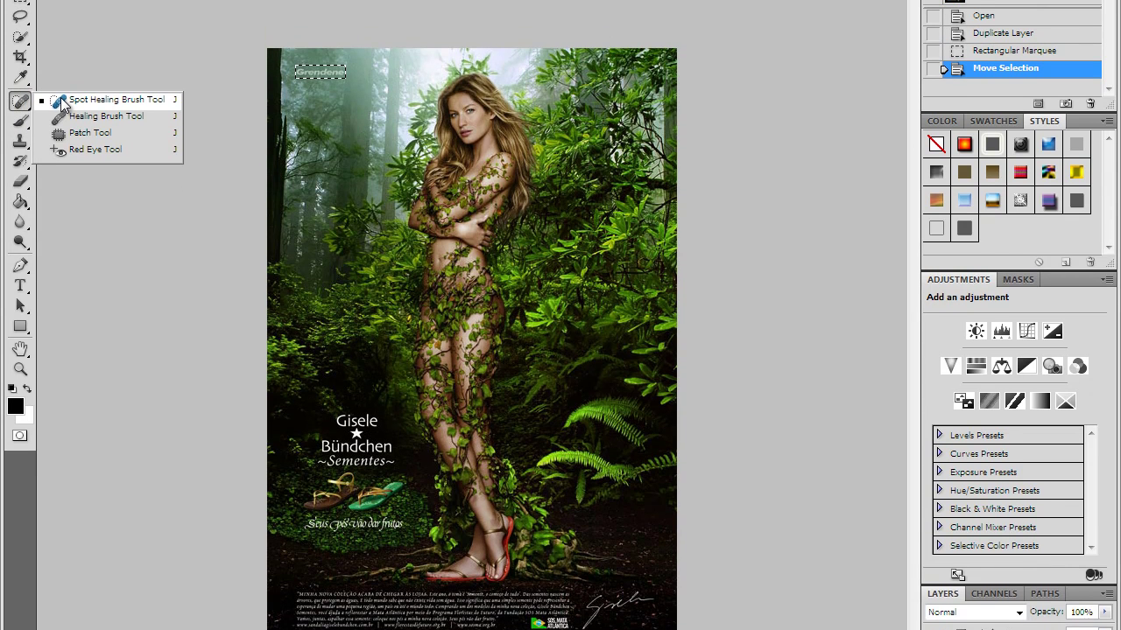
left_click(61, 102)
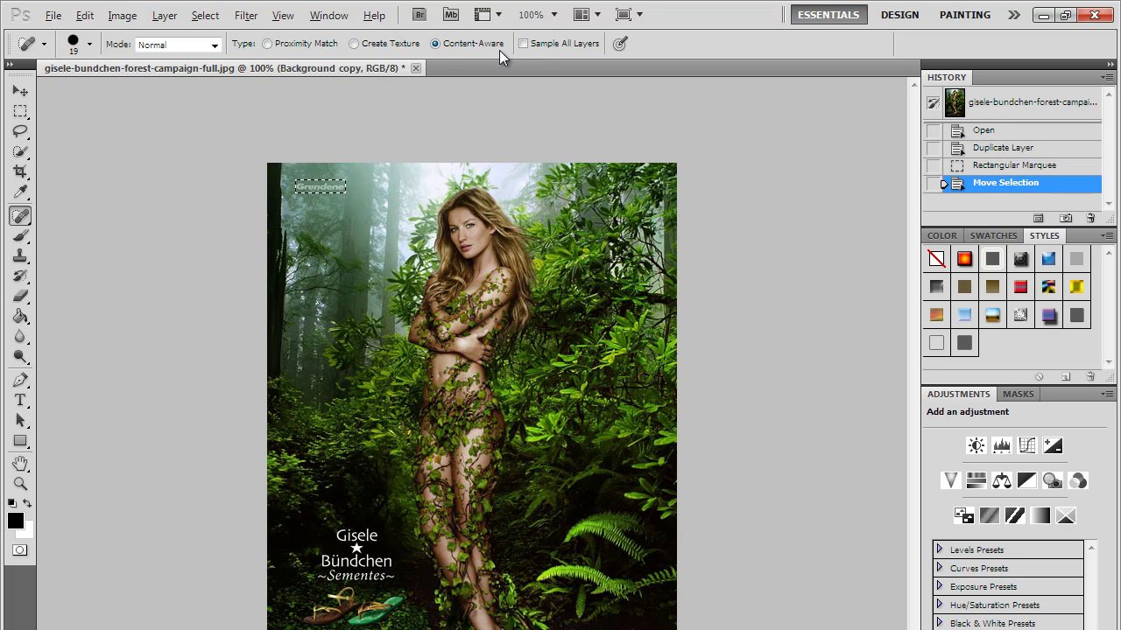
mouse_move(295, 186)
left_mouse_down()
mouse_move(350, 186)
mouse_move(294, 187)
left_mouse_up()
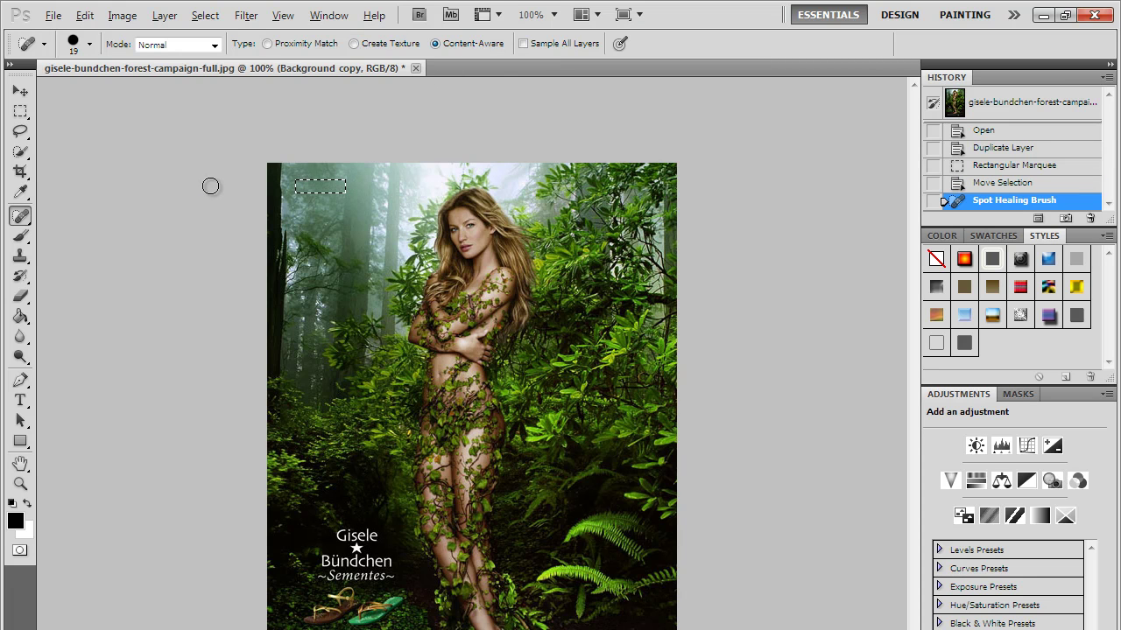
Select the campaign title, sandals and slogan with a rectangular marquee and paint them out with the Spot Healing Brush.
left_click(19, 116)
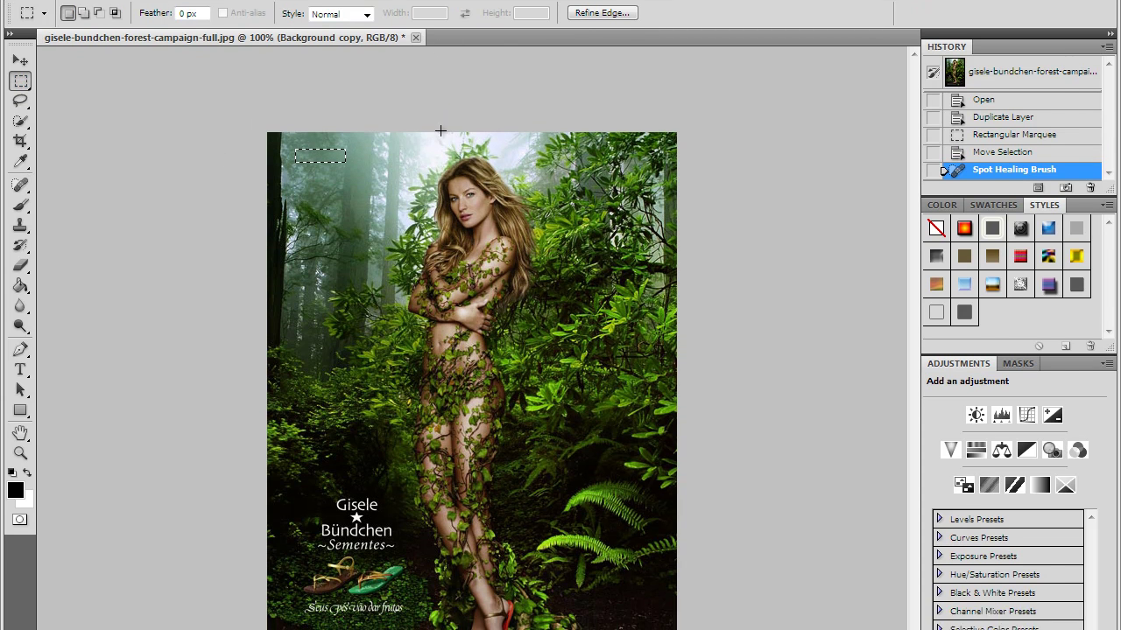
right_click(347, 185)
left_click(114, 446)
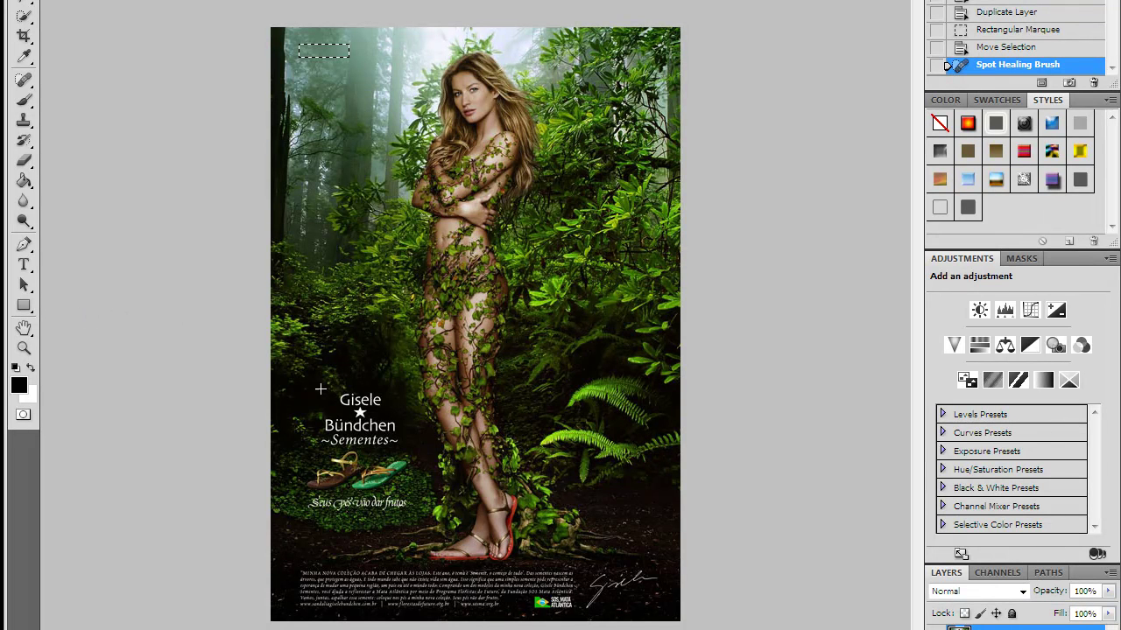
left_click_drag(305, 384, 410, 516)
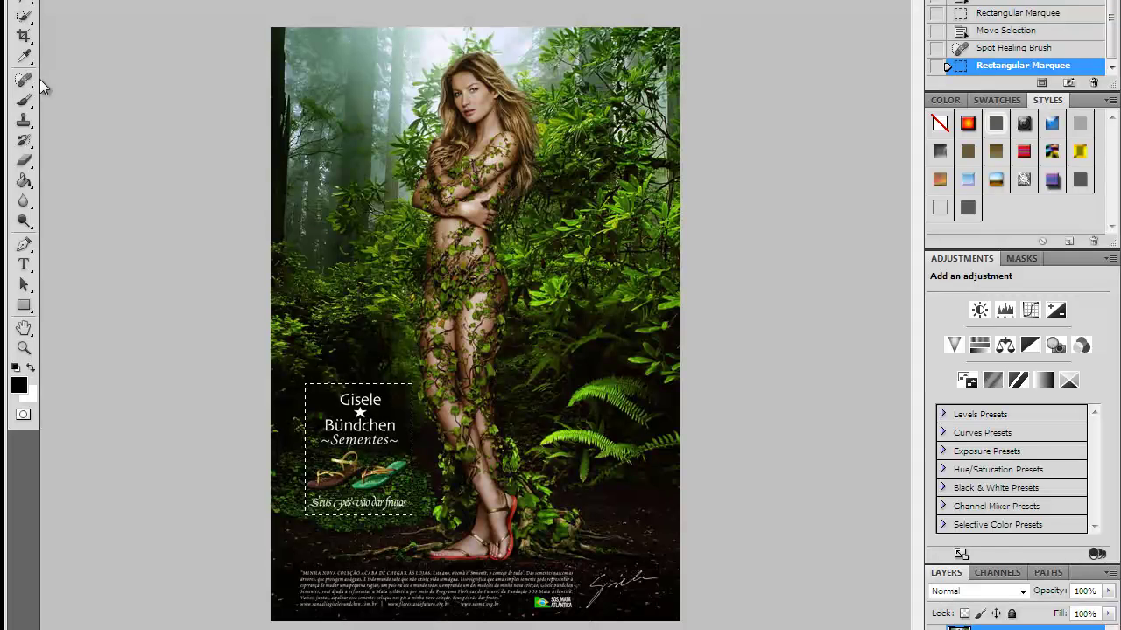
left_click_drag(14, 87, 56, 91)
mouse_move(405, 493)
left_mouse_down()
mouse_move(338, 534)
mouse_move(441, 486)
mouse_move(311, 510)
mouse_move(397, 502)
mouse_move(283, 530)
mouse_move(363, 409)
mouse_move(318, 400)
left_mouse_up()
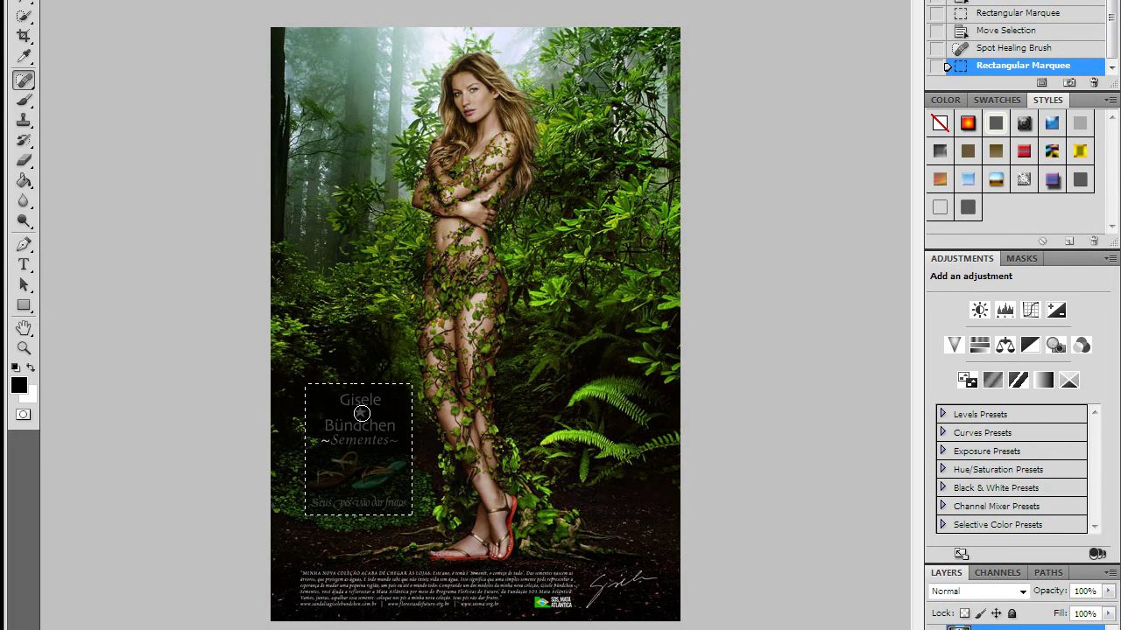
left_click_drag(358, 512, 346, 484)
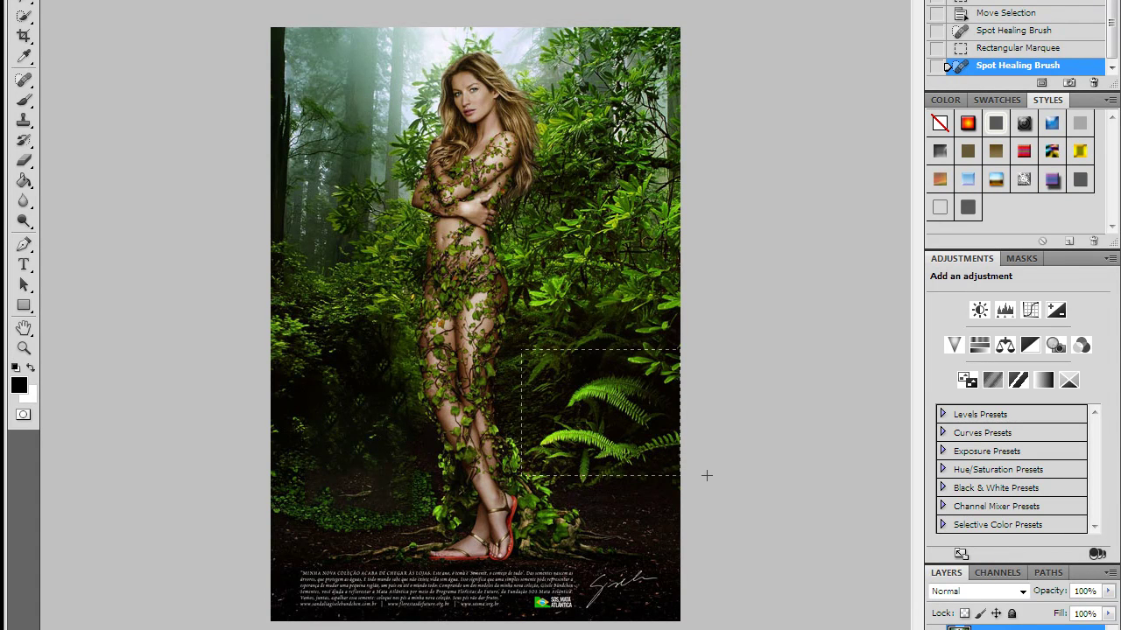
Remove the bright ferns beside the woman's legs with the Spot Healing Brush inside a rectangular selection, and clear the selection.
left_click_drag(707, 476, 707, 475)
left_click_drag(568, 419, 569, 423)
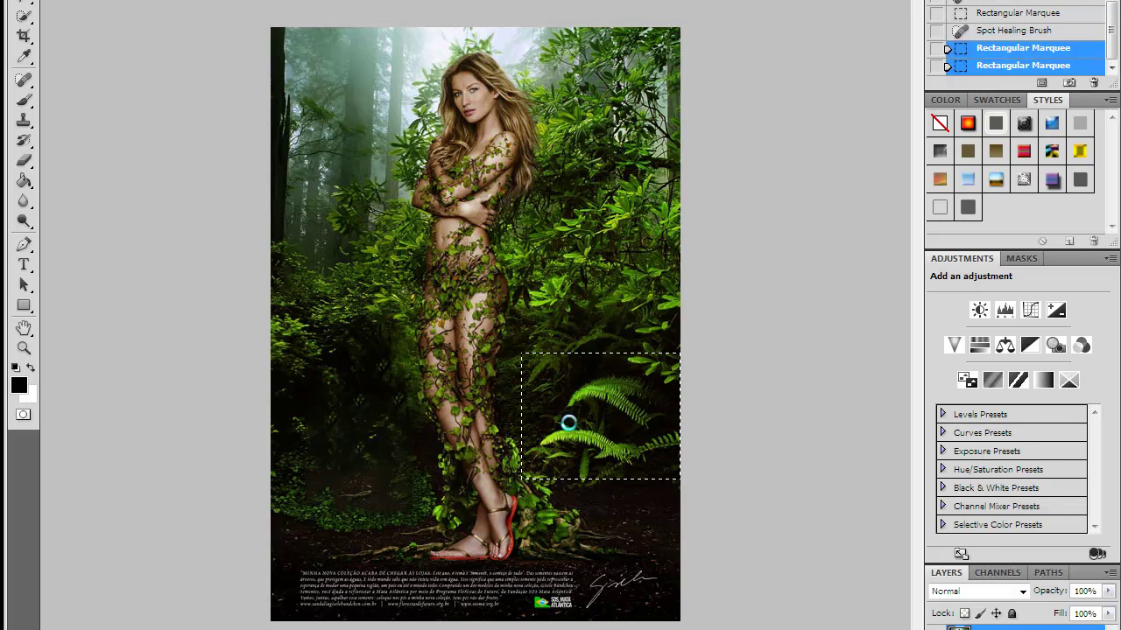
left_click(23, 80)
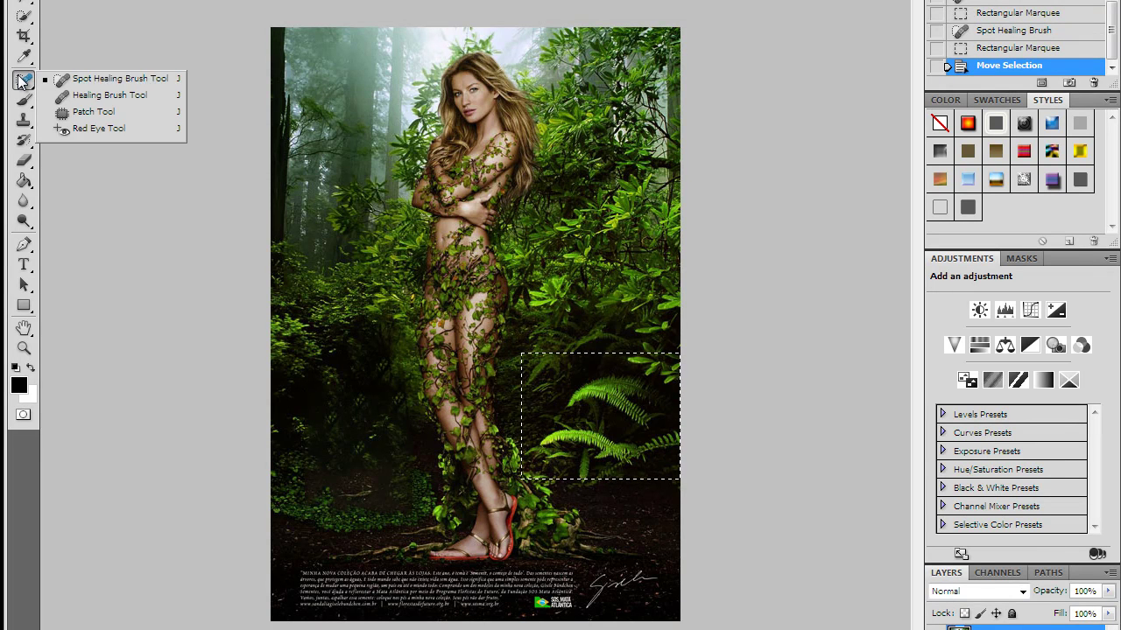
left_click(102, 81)
mouse_move(552, 432)
left_mouse_down()
mouse_move(607, 445)
mouse_move(547, 454)
mouse_move(668, 462)
mouse_move(566, 447)
mouse_move(647, 436)
mouse_move(572, 405)
mouse_move(547, 382)
mouse_move(530, 355)
left_mouse_up()
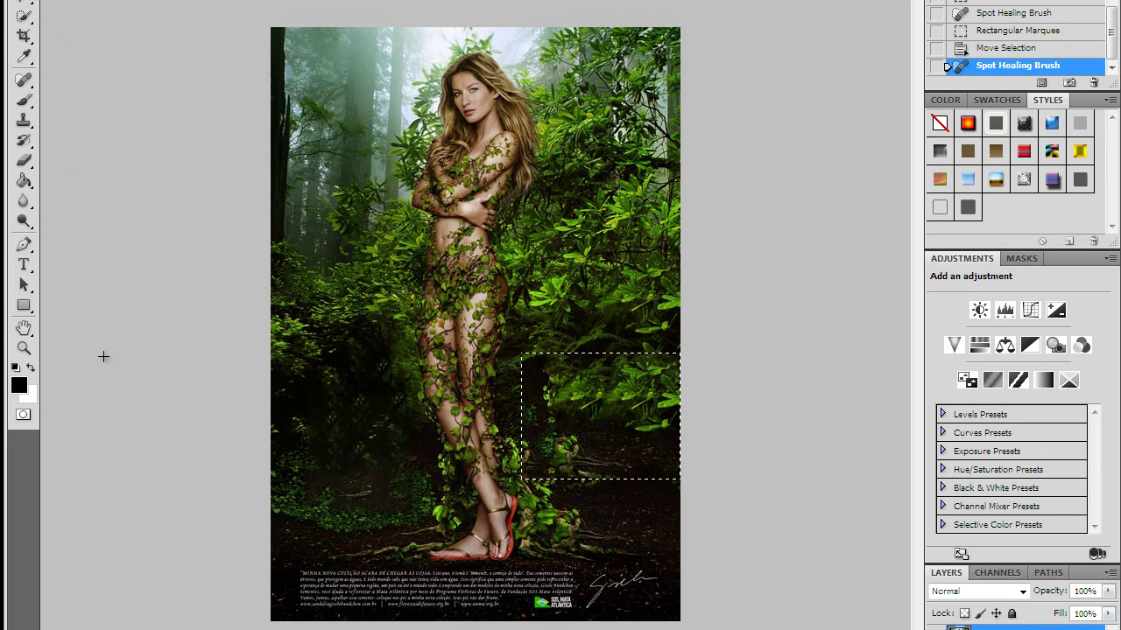
right_click(565, 405)
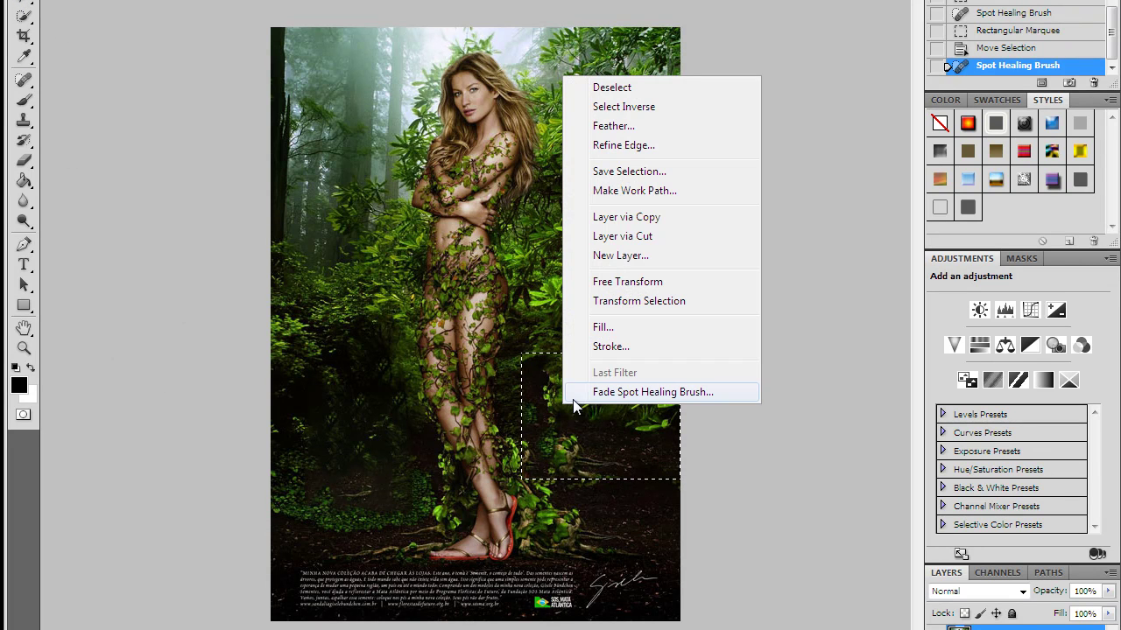
left_click(639, 88)
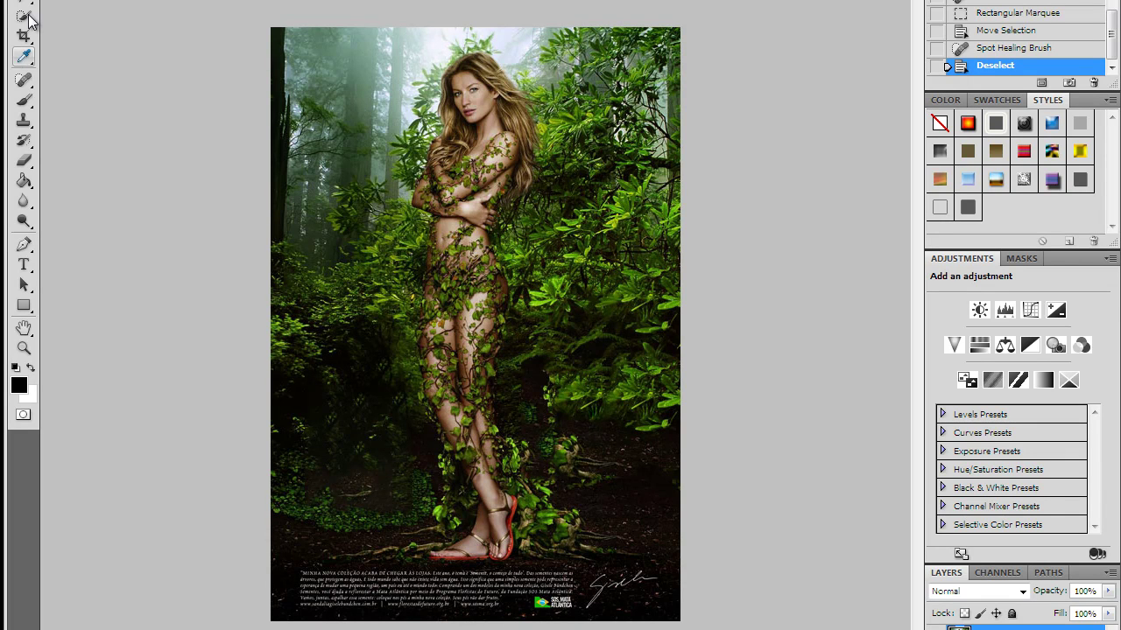
Paint over the woman's legs from the hips to the feet with the Spot Healing Brush to replace them with forest.
left_click(26, 81)
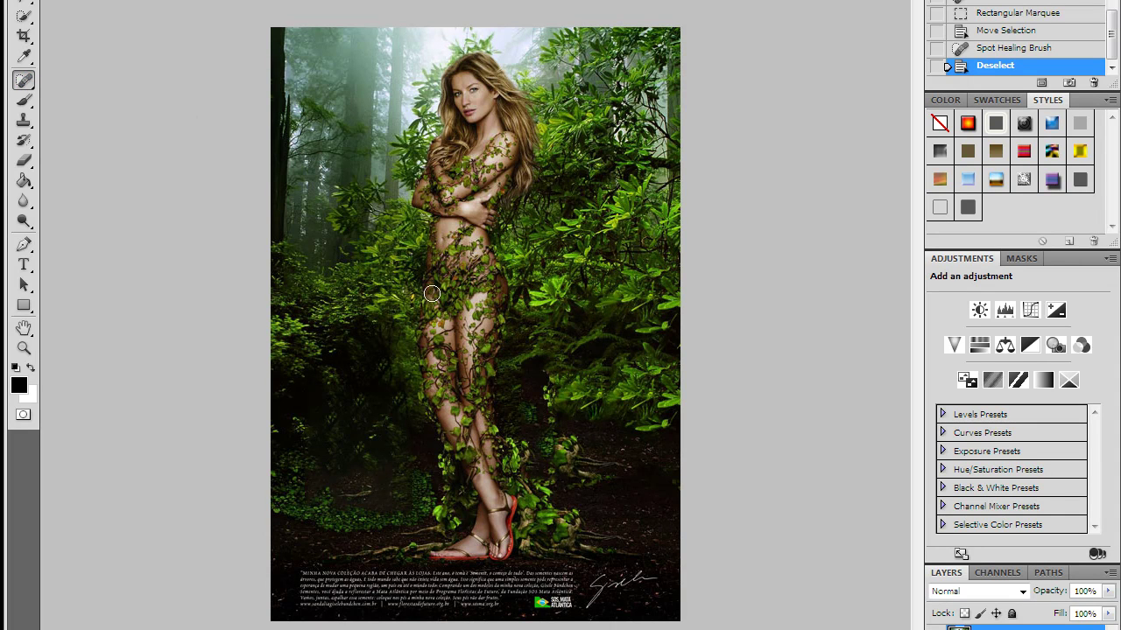
mouse_move(429, 330)
left_mouse_down()
mouse_move(486, 319)
mouse_move(468, 313)
mouse_move(480, 299)
mouse_move(501, 304)
mouse_move(463, 401)
mouse_move(459, 359)
mouse_move(478, 348)
mouse_move(480, 299)
mouse_move(438, 345)
mouse_move(446, 328)
mouse_move(446, 395)
mouse_move(432, 362)
mouse_move(472, 449)
mouse_move(482, 345)
mouse_move(475, 433)
mouse_move(495, 378)
mouse_move(490, 357)
mouse_move(457, 454)
mouse_move(464, 447)
mouse_move(471, 491)
mouse_move(488, 472)
mouse_move(486, 485)
mouse_move(483, 443)
mouse_move(498, 512)
mouse_move(512, 513)
mouse_move(496, 554)
mouse_move(440, 552)
mouse_move(501, 550)
mouse_move(482, 518)
mouse_move(464, 529)
mouse_move(496, 532)
mouse_move(439, 556)
mouse_move(492, 533)
mouse_move(498, 503)
mouse_move(444, 391)
left_mouse_up()
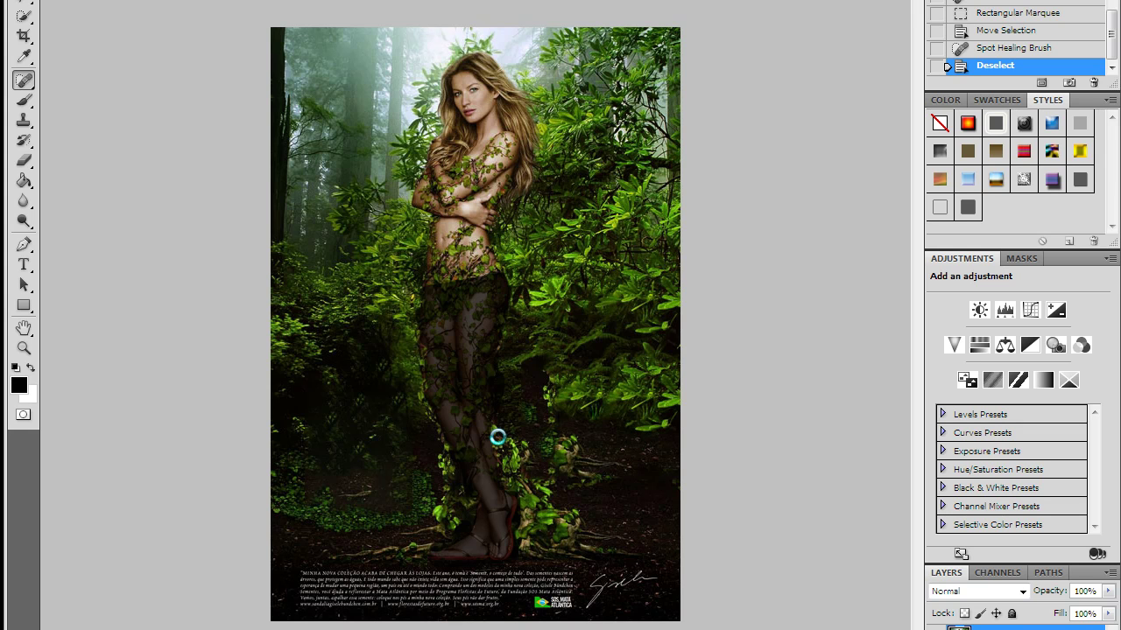
left_click(638, 401)
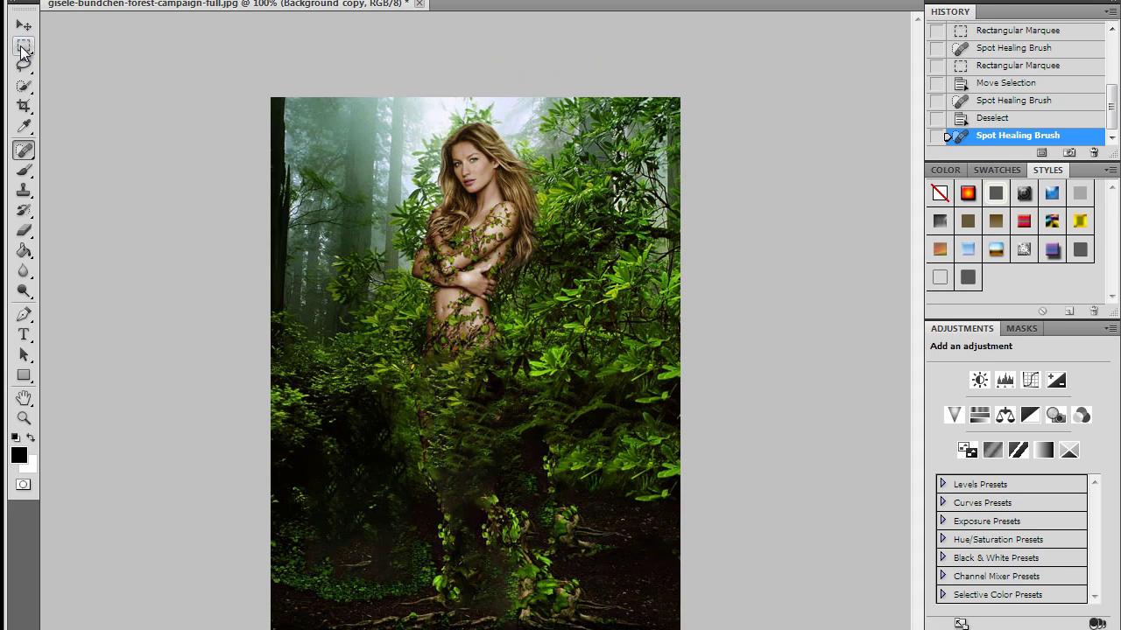
Draw a rectangular marquee around the fine print, flag logo and signature along the image's lower edge, discarding any stray brush stroke.
left_click(23, 48)
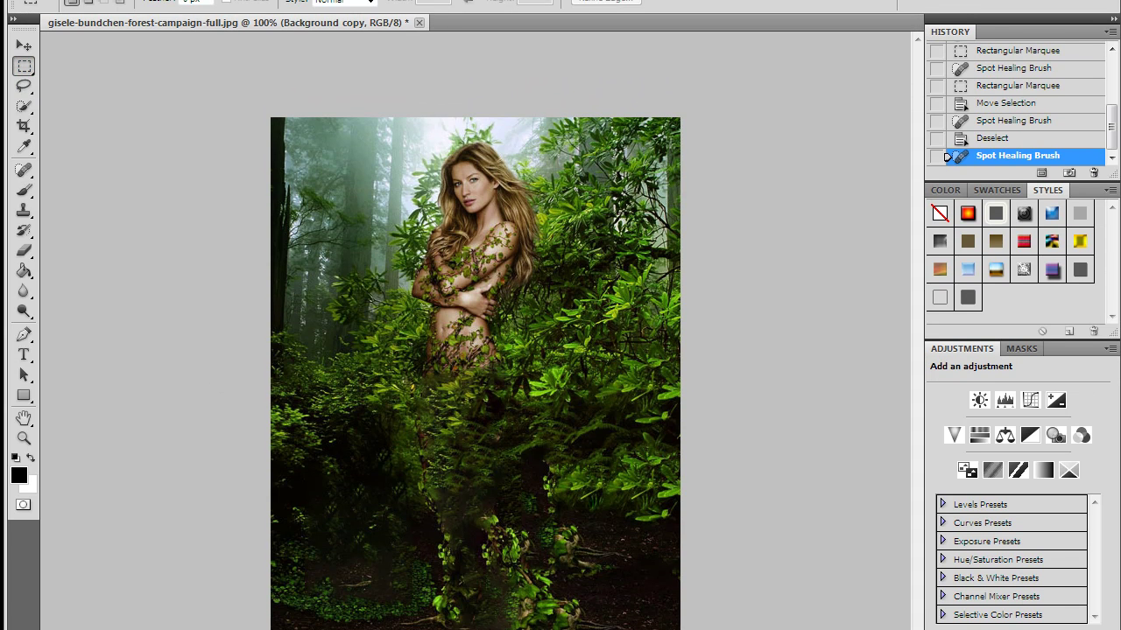
left_click_drag(270, 570, 674, 624)
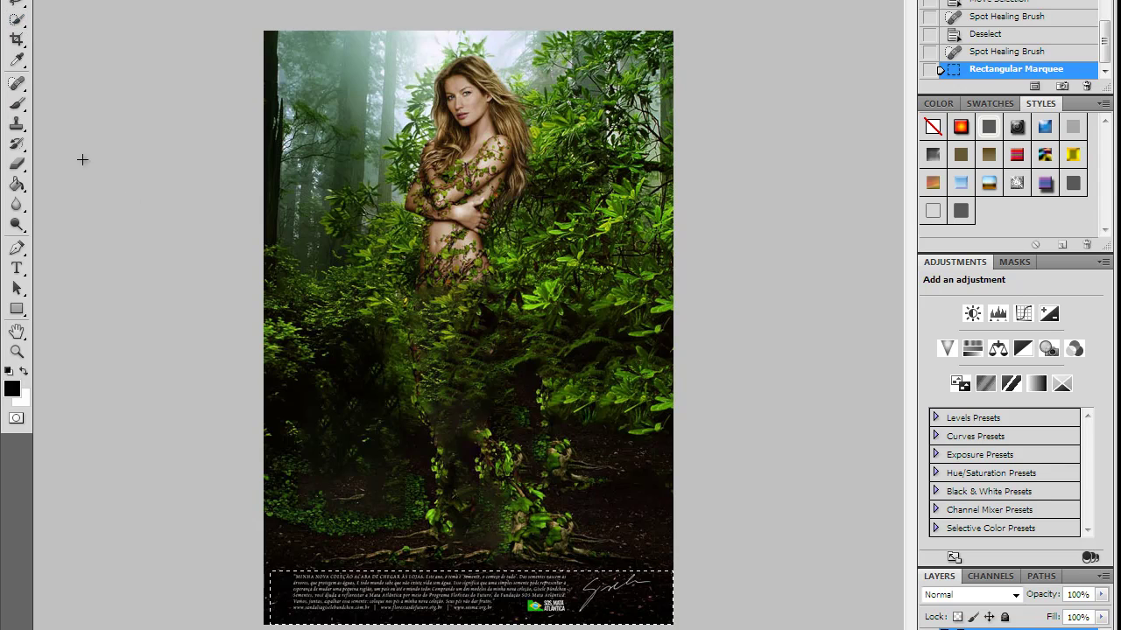
left_click(536, 587)
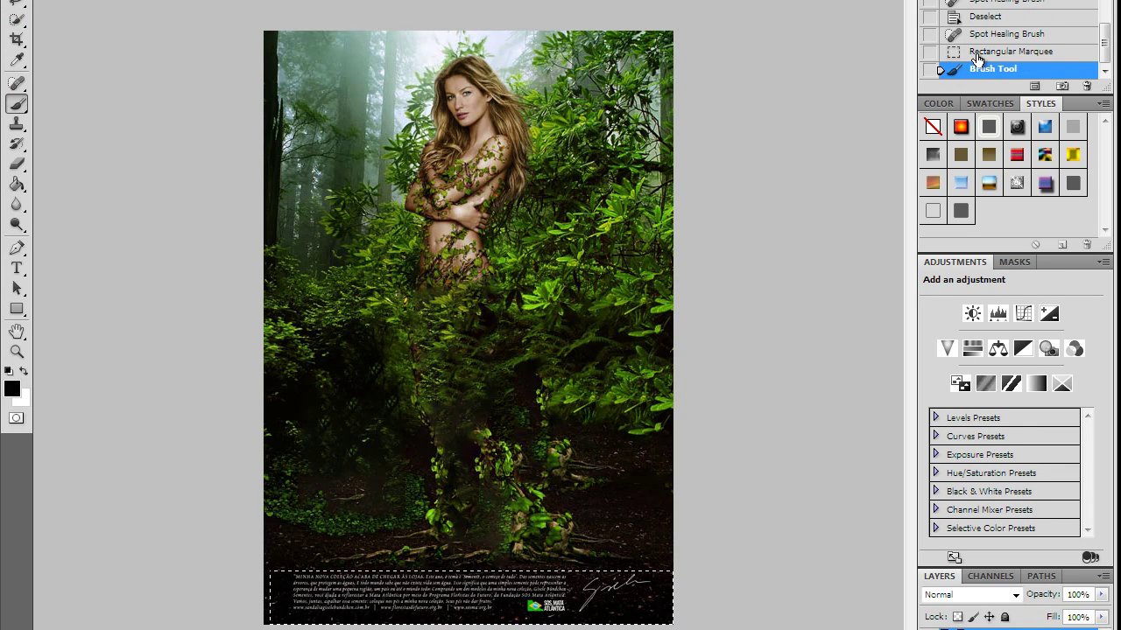
left_click(976, 56)
Paint out the selected fine print, flag logo and signature with the Spot Healing Brush, and clear the selection.
left_click(24, 86)
mouse_move(518, 602)
left_mouse_down()
mouse_move(547, 608)
mouse_move(236, 587)
mouse_move(500, 605)
mouse_move(365, 611)
left_mouse_up()
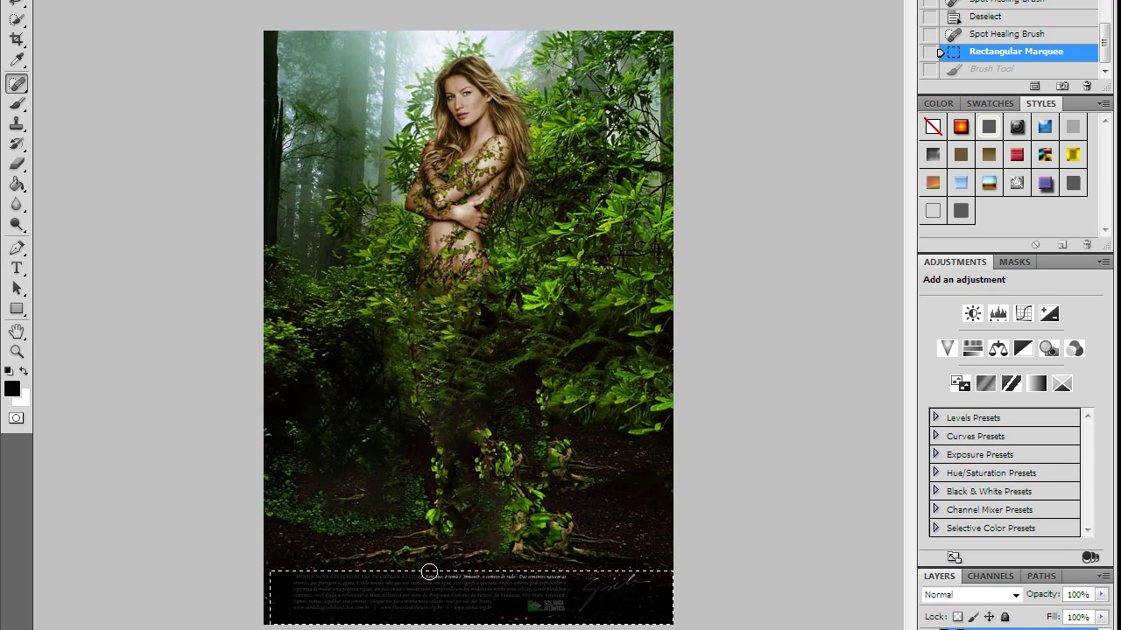
mouse_move(429, 573)
left_mouse_down()
mouse_move(661, 574)
mouse_move(484, 590)
mouse_move(698, 599)
mouse_move(361, 612)
mouse_move(600, 611)
left_mouse_up()
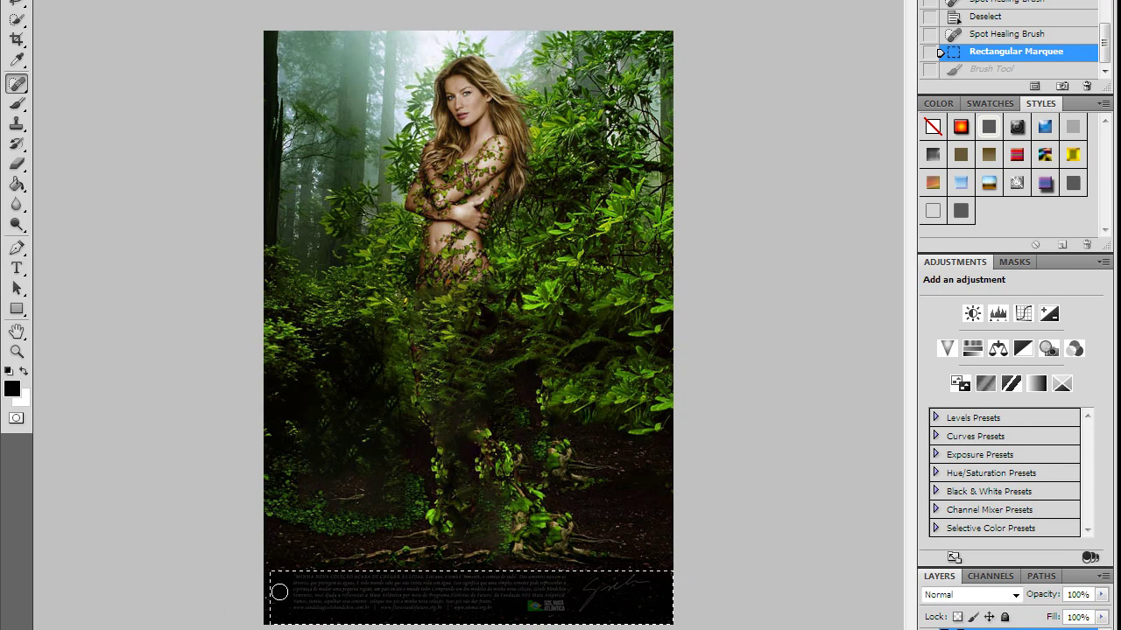
left_click(602, 579)
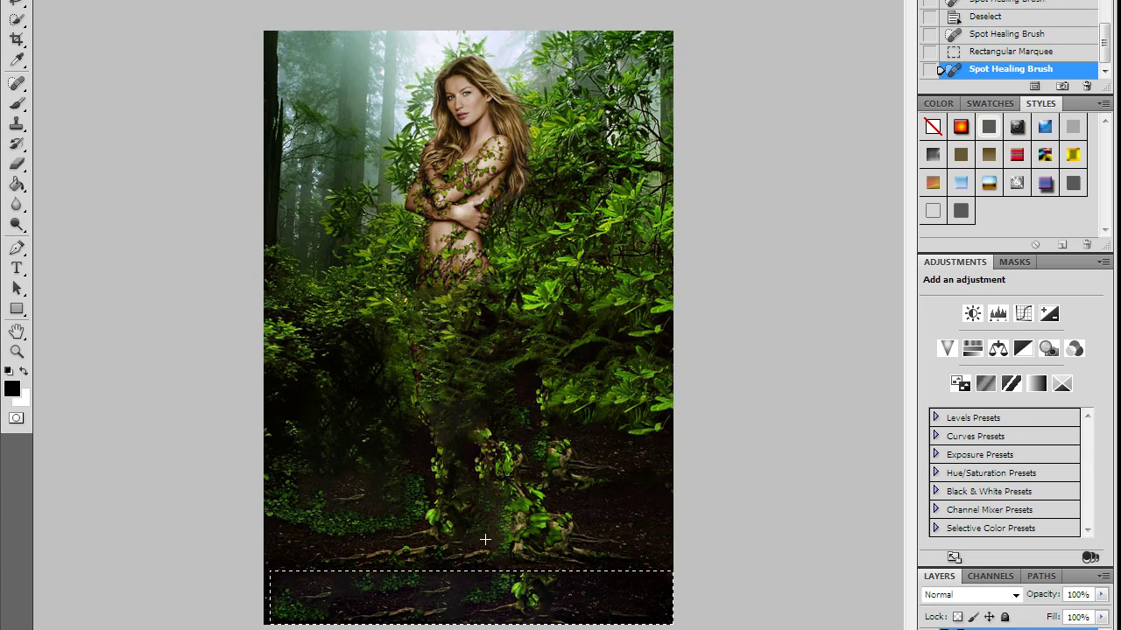
right_click(481, 585)
left_click(536, 268)
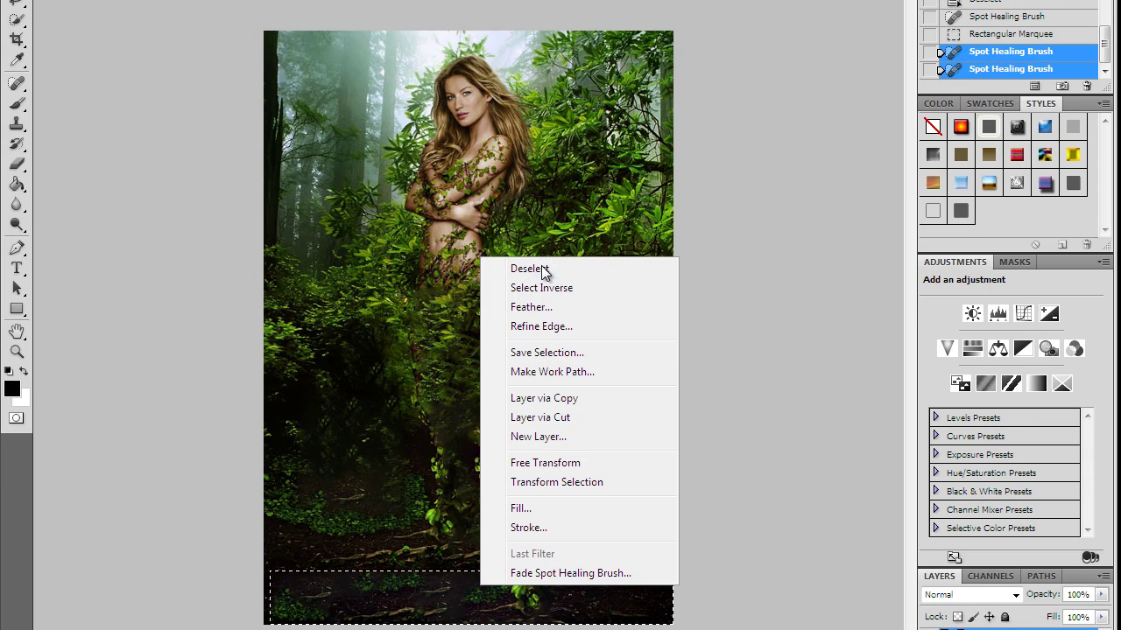